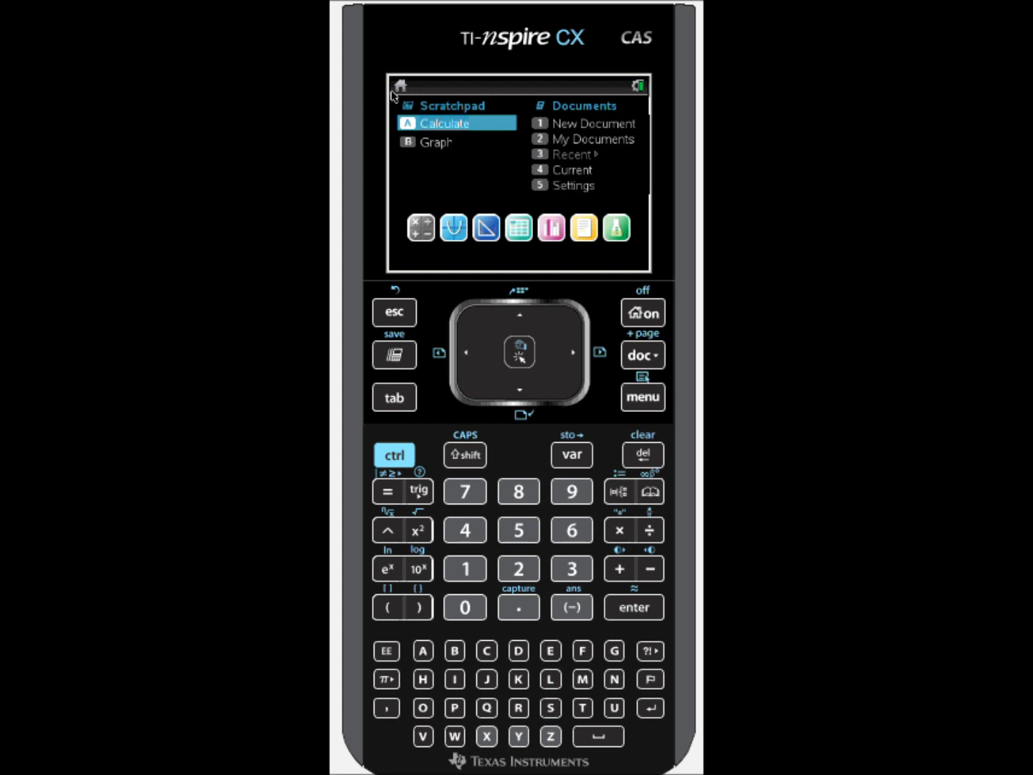
Open a new document, discard the unsaved one, and add a Lists & Spreadsheet page.
{"action": "left_click", "coordinate": [467, 570]}
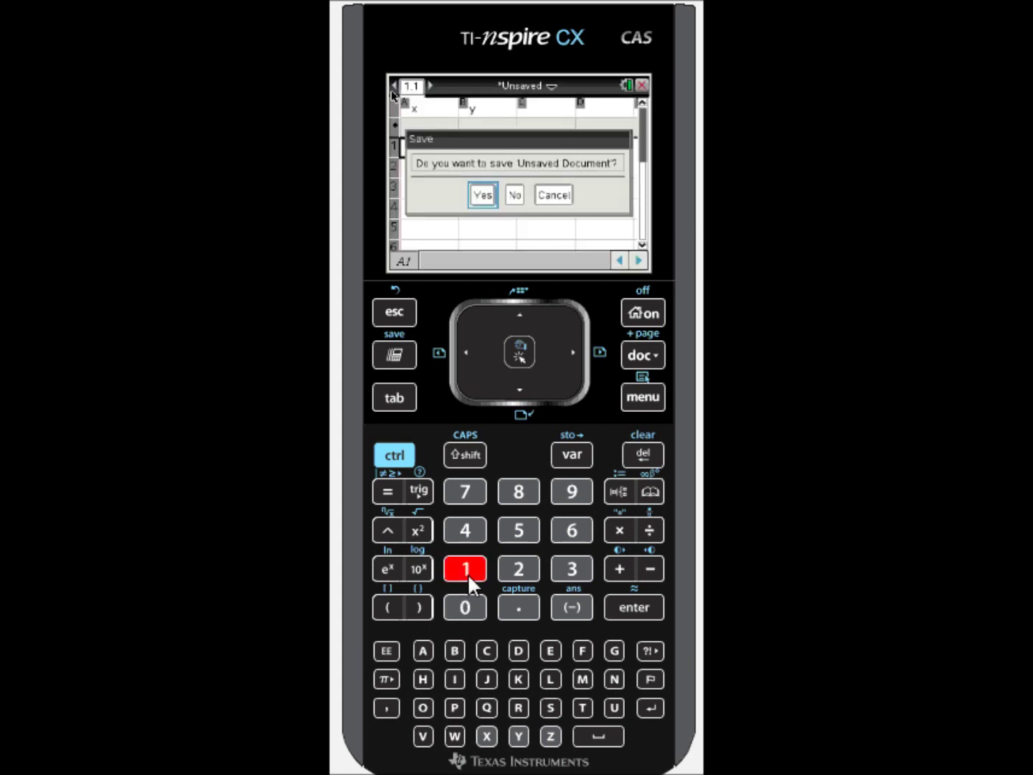
{"action": "left_click", "coordinate": [514, 195]}
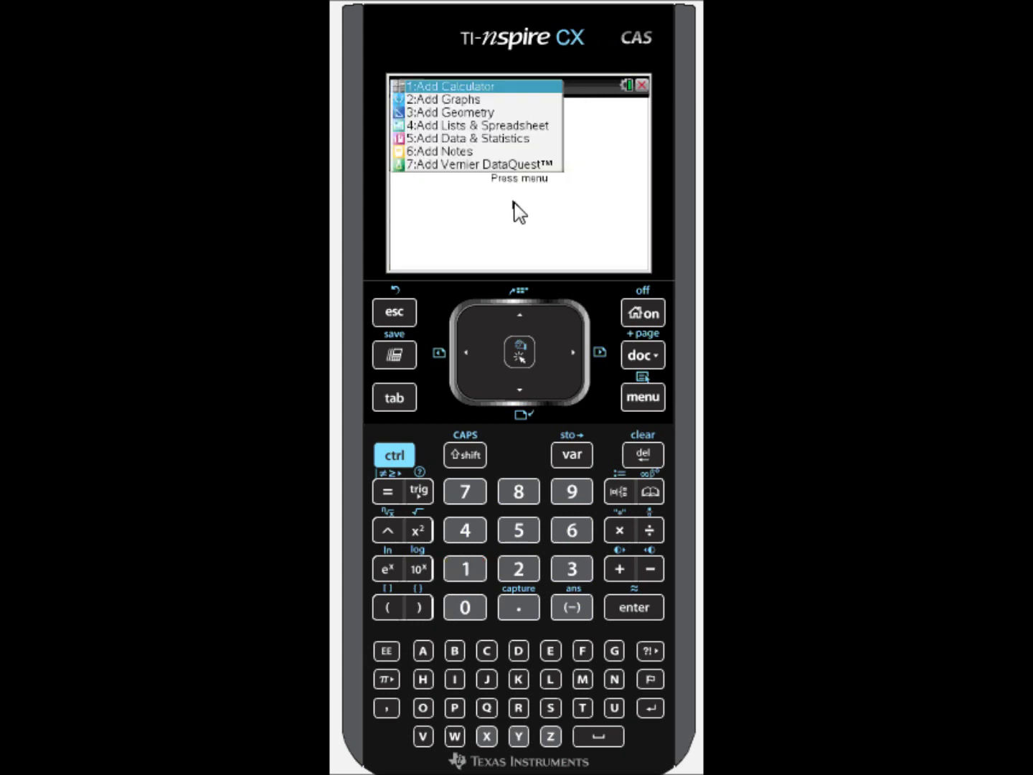
{"action": "left_click", "coordinate": [461, 127]}
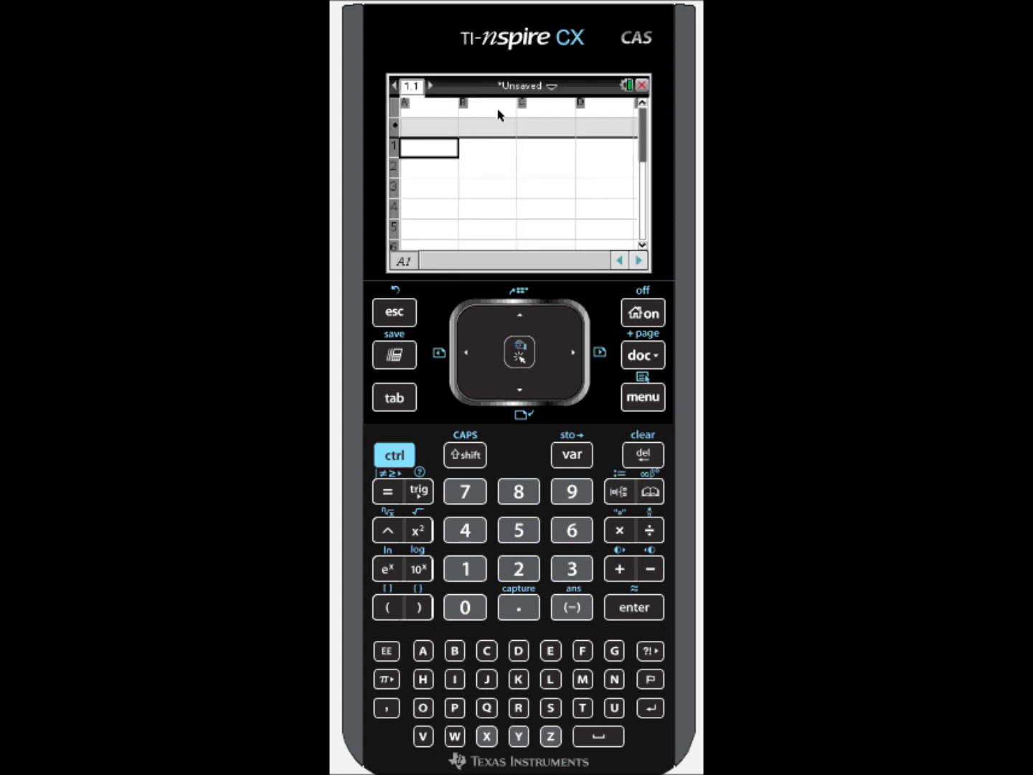
Name column A 'x' and column B 'y'.
{"action": "left_click", "coordinate": [429, 113]}
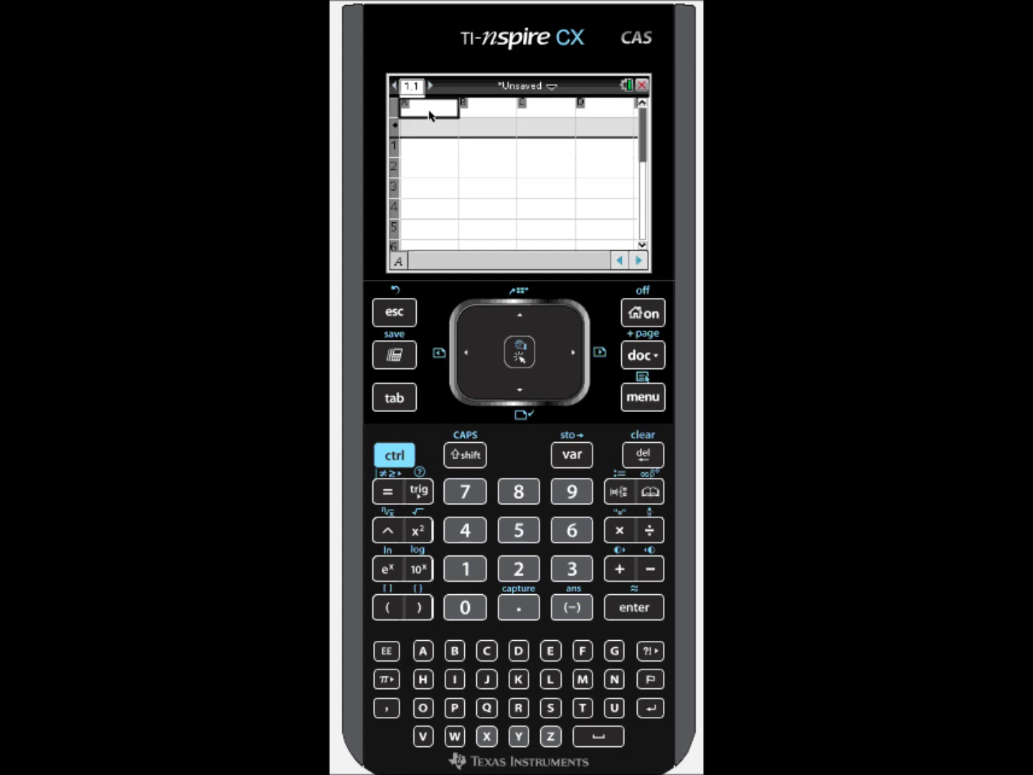
{"action": "type", "text": "x"}
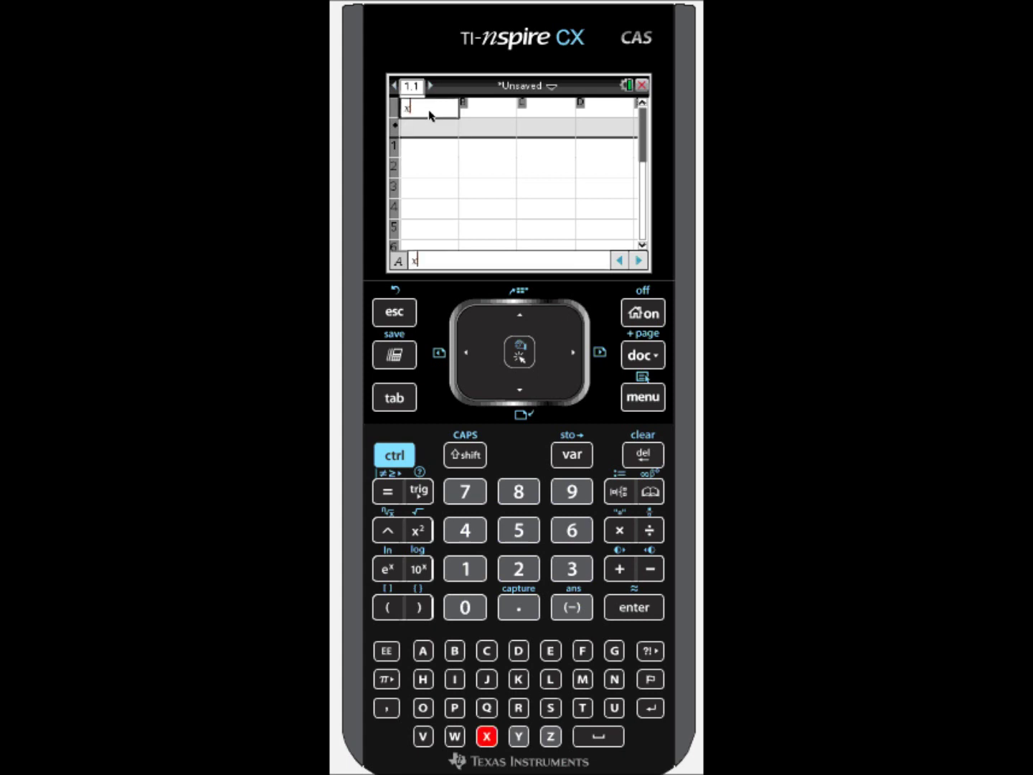
{"action": "key", "text": "Tab"}
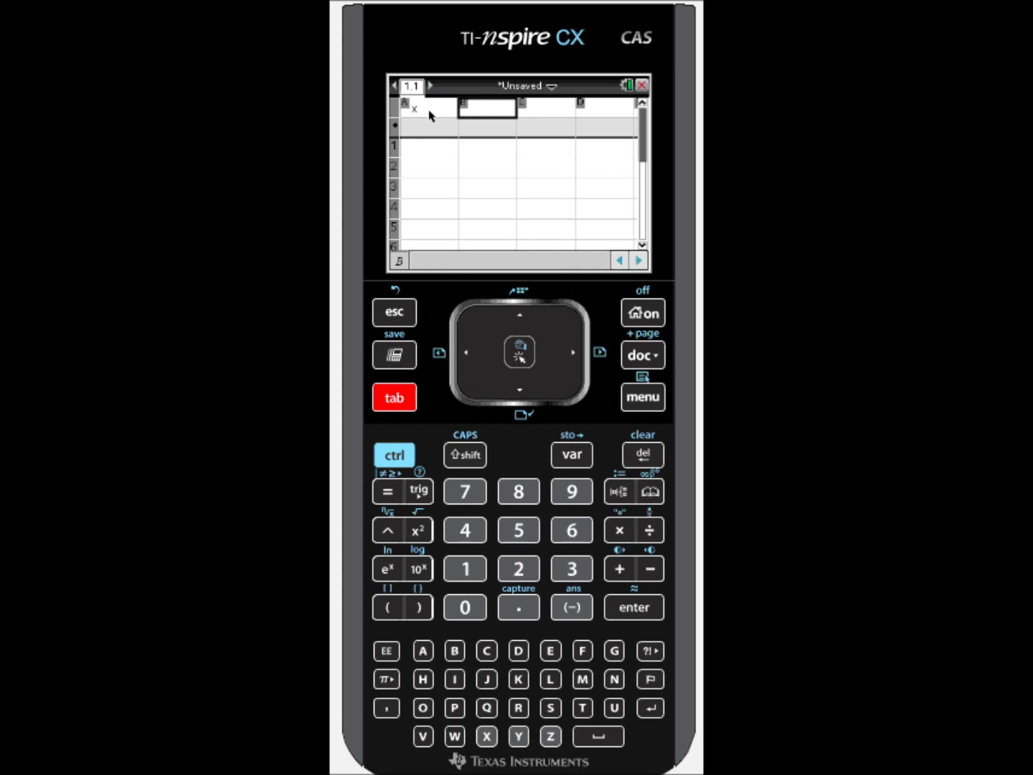
{"action": "type", "text": "y"}
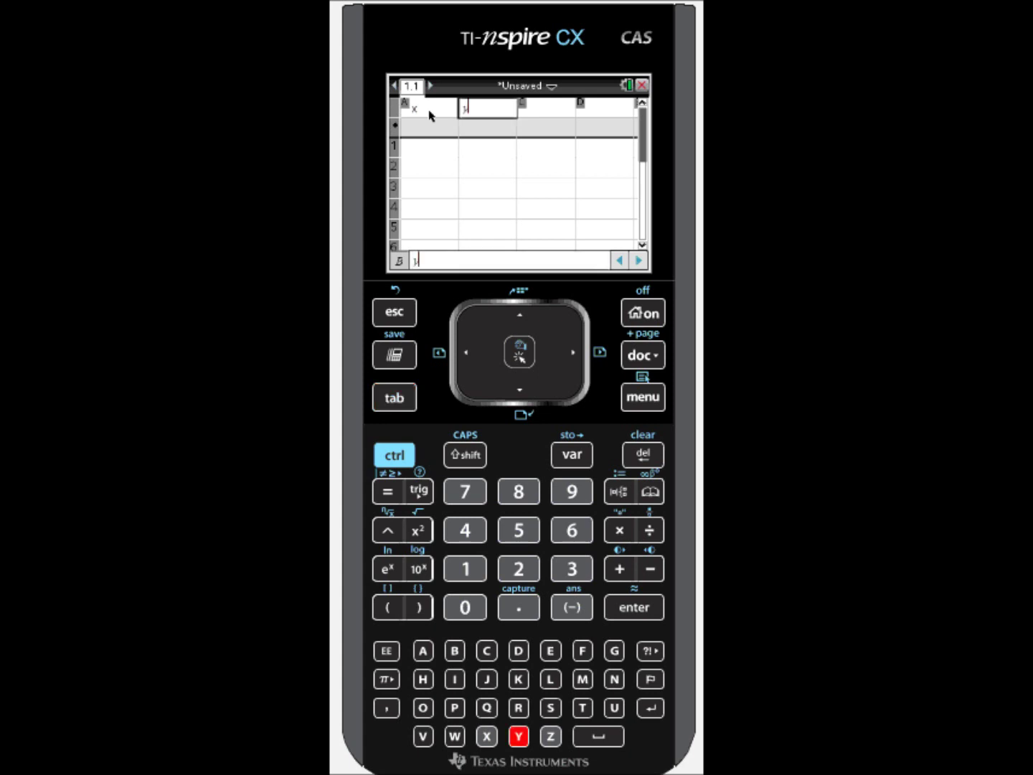
{"action": "key", "text": "Return"}
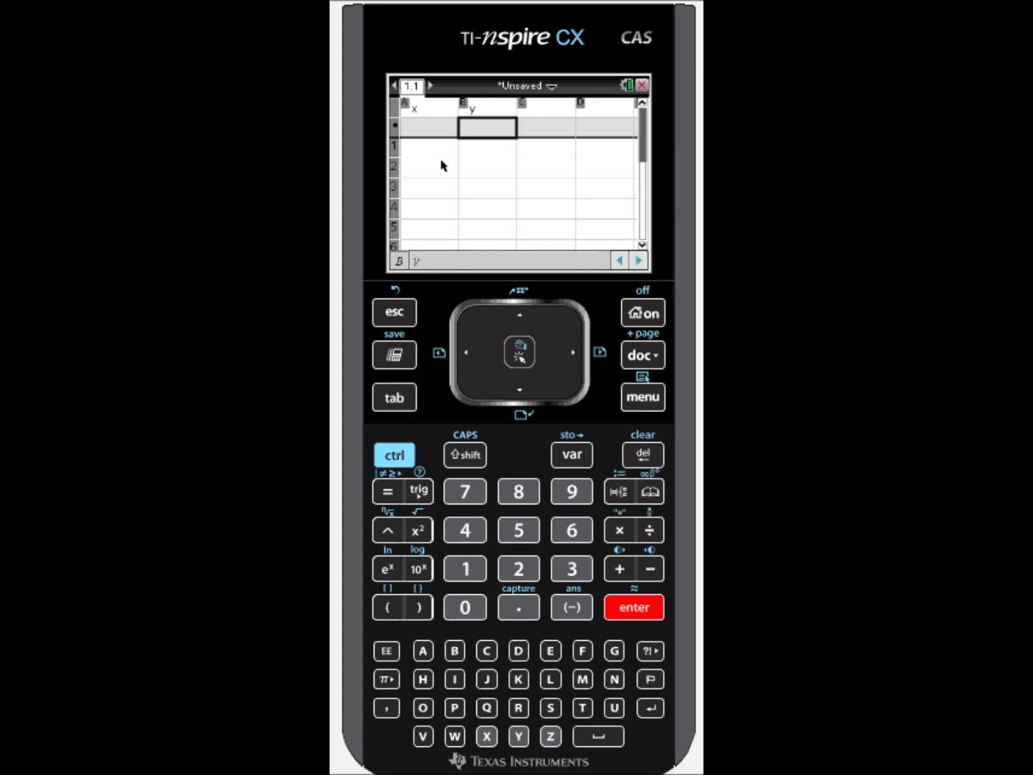
Enter the x values 3, 5, 7, 9 in cells A1 to A4.
{"action": "left_click", "coordinate": [427, 152]}
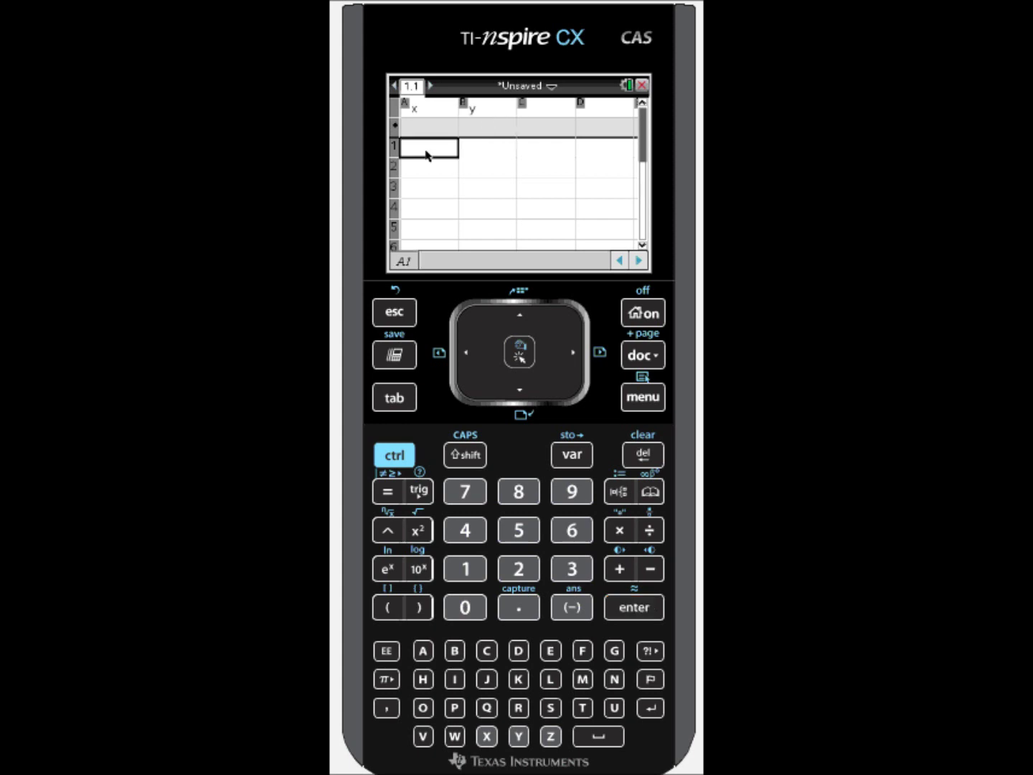
{"action": "type", "text": "3"}
{"action": "key", "text": "Return"}
{"action": "type", "text": "5"}
{"action": "key", "text": "Return"}
{"action": "type", "text": "7"}
{"action": "key", "text": "Return"}
{"action": "type", "text": "9"}
{"action": "key", "text": "Return"}
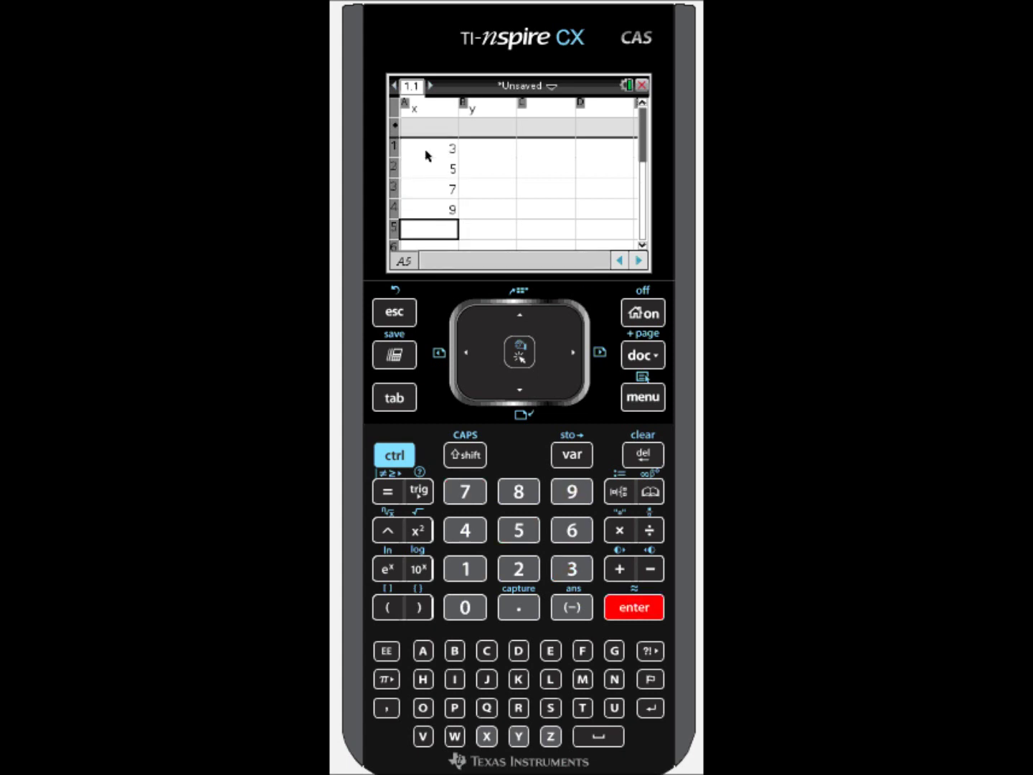
Enter the y values 5, 8, 9, 11 in cells B1 to B4.
{"action": "left_click", "coordinate": [507, 159]}
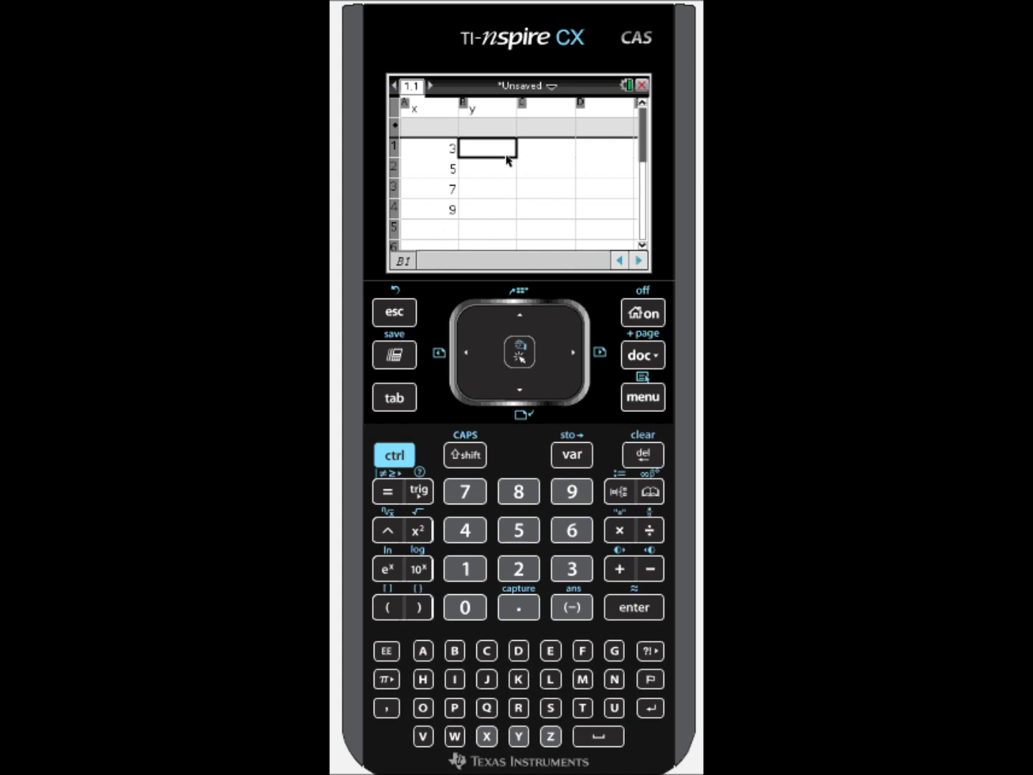
{"action": "type", "text": "5"}
{"action": "key", "text": "Return"}
{"action": "type", "text": "8"}
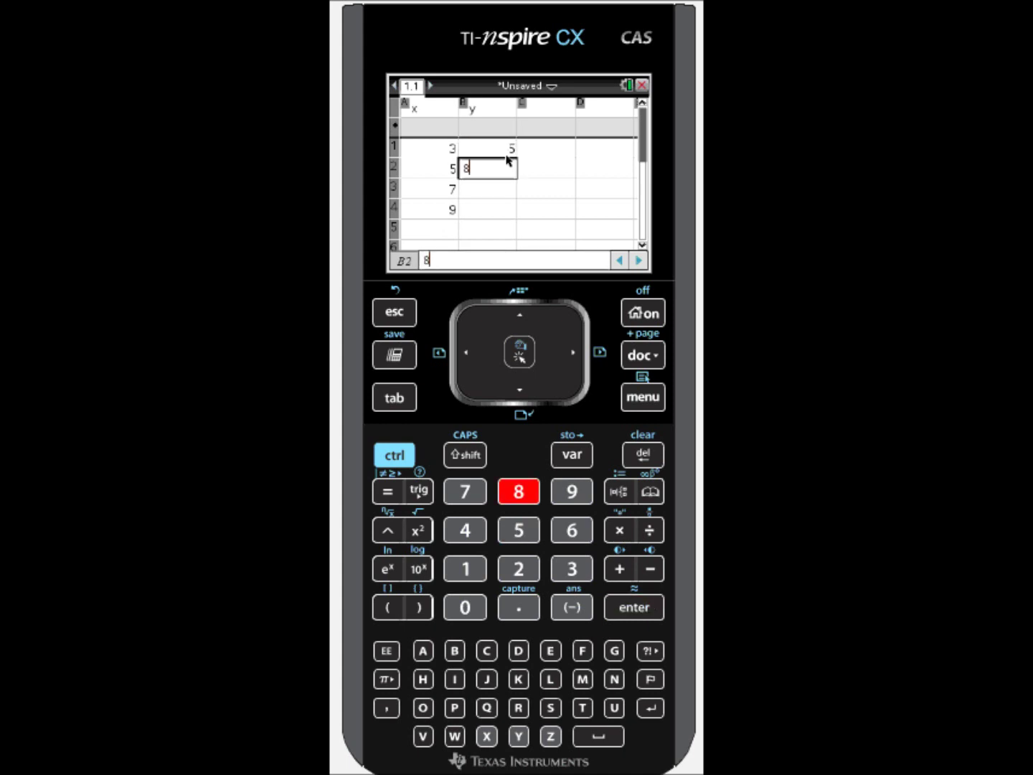
{"action": "key", "text": "Return"}
{"action": "type", "text": "9"}
{"action": "key", "text": "Return"}
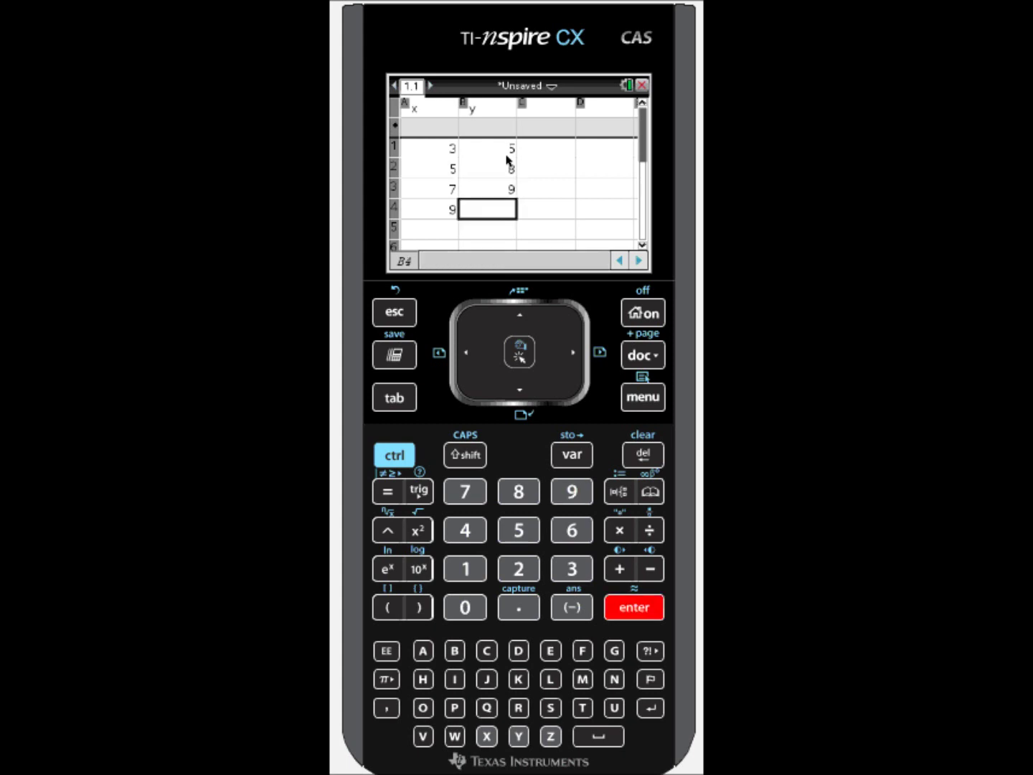
{"action": "type", "text": "2"}
{"action": "key", "text": "BackSpace"}
{"action": "type", "text": "11"}
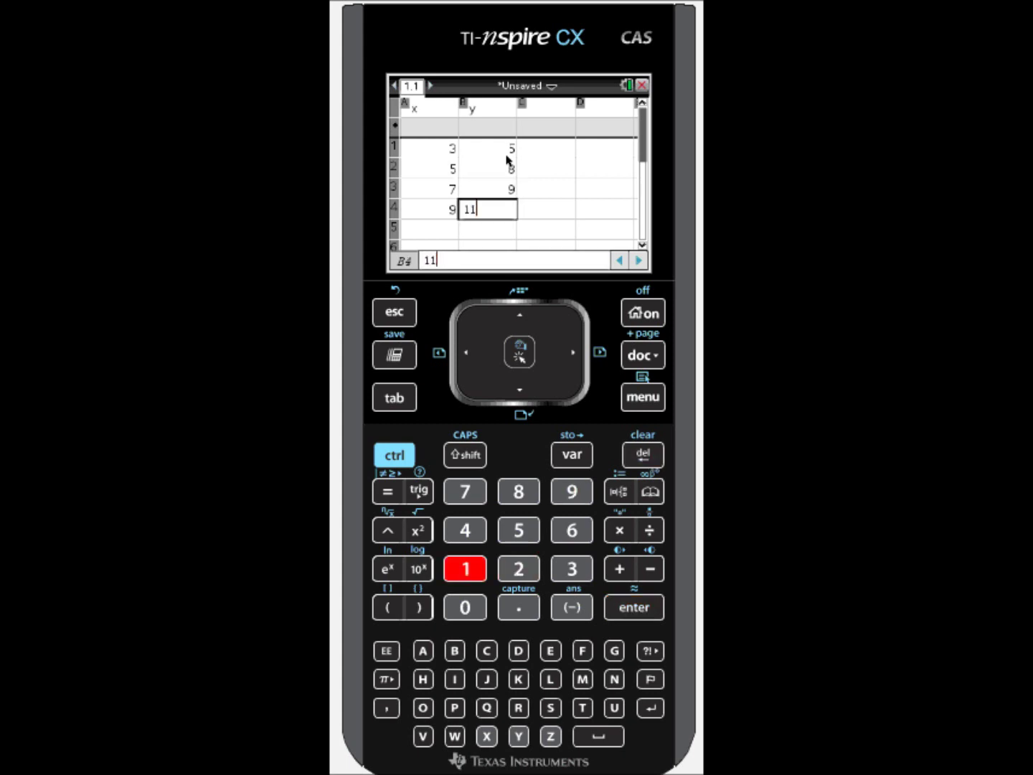
{"action": "key", "text": "Return"}
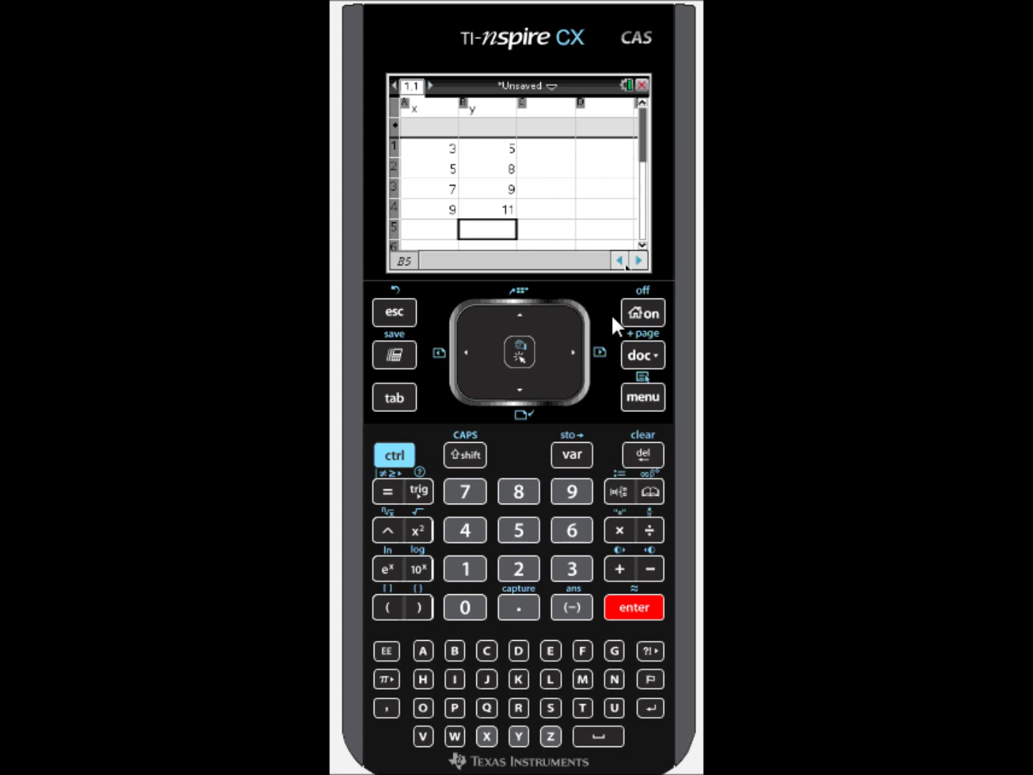
Insert a Data & Statistics page after the spreadsheet.
{"action": "left_click", "coordinate": [403, 454]}
{"action": "left_click", "coordinate": [455, 678]}
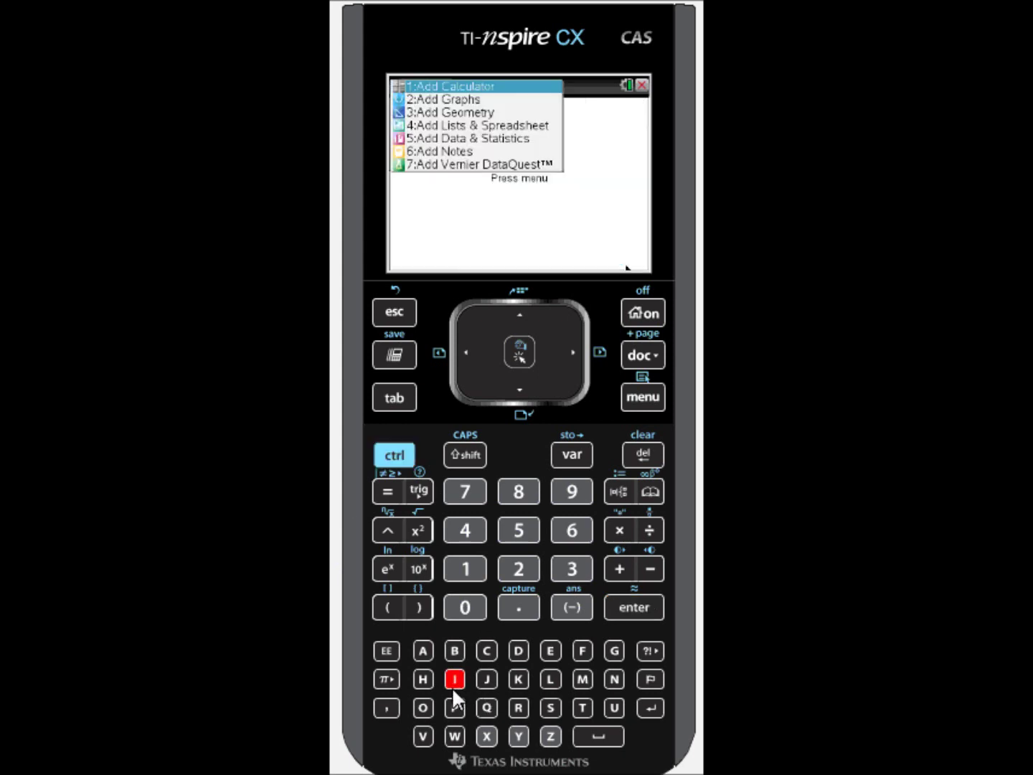
{"action": "left_click", "coordinate": [492, 145]}
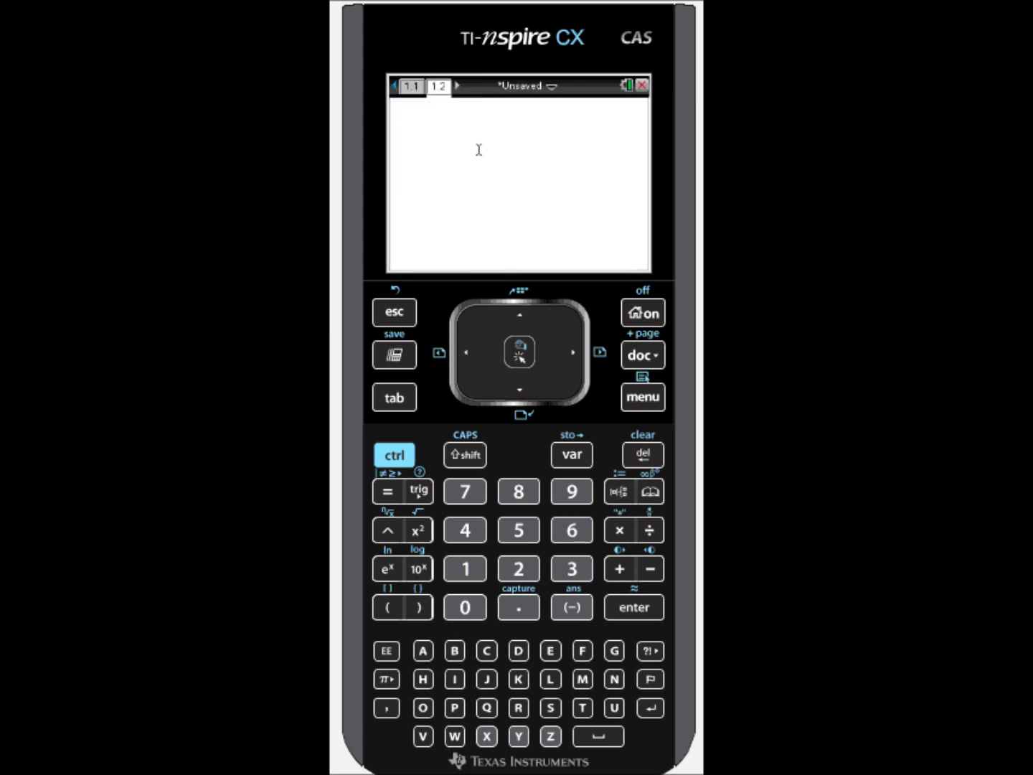
{"action": "key", "text": "ctrl+i"}
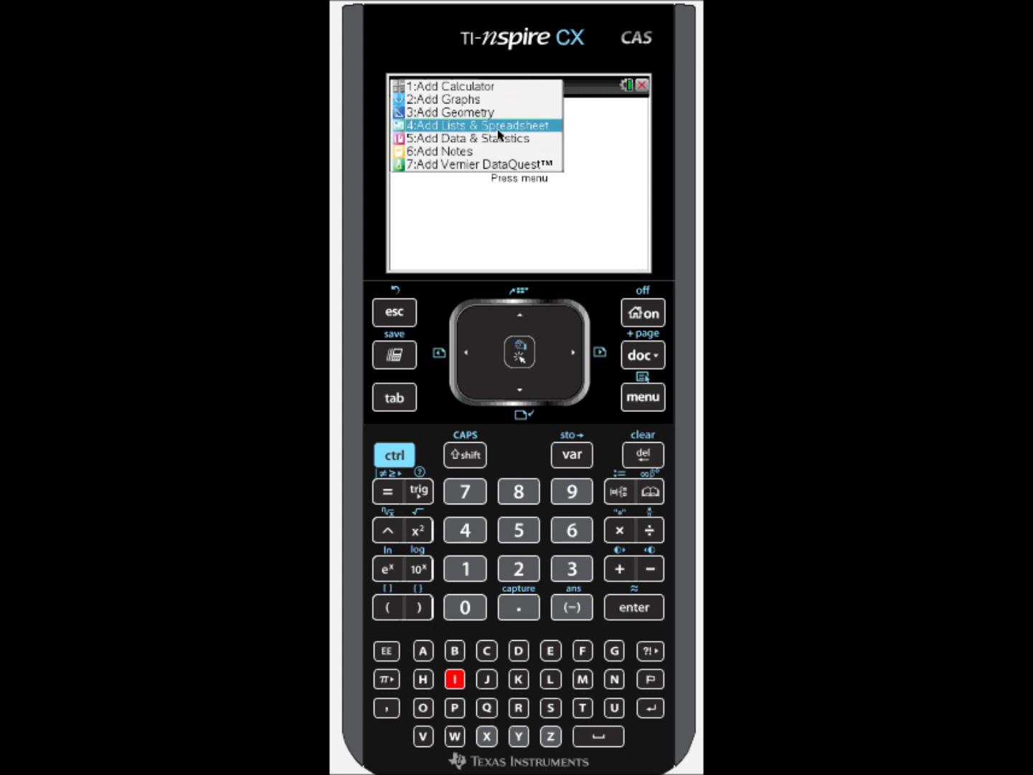
{"action": "left_click", "coordinate": [500, 147]}
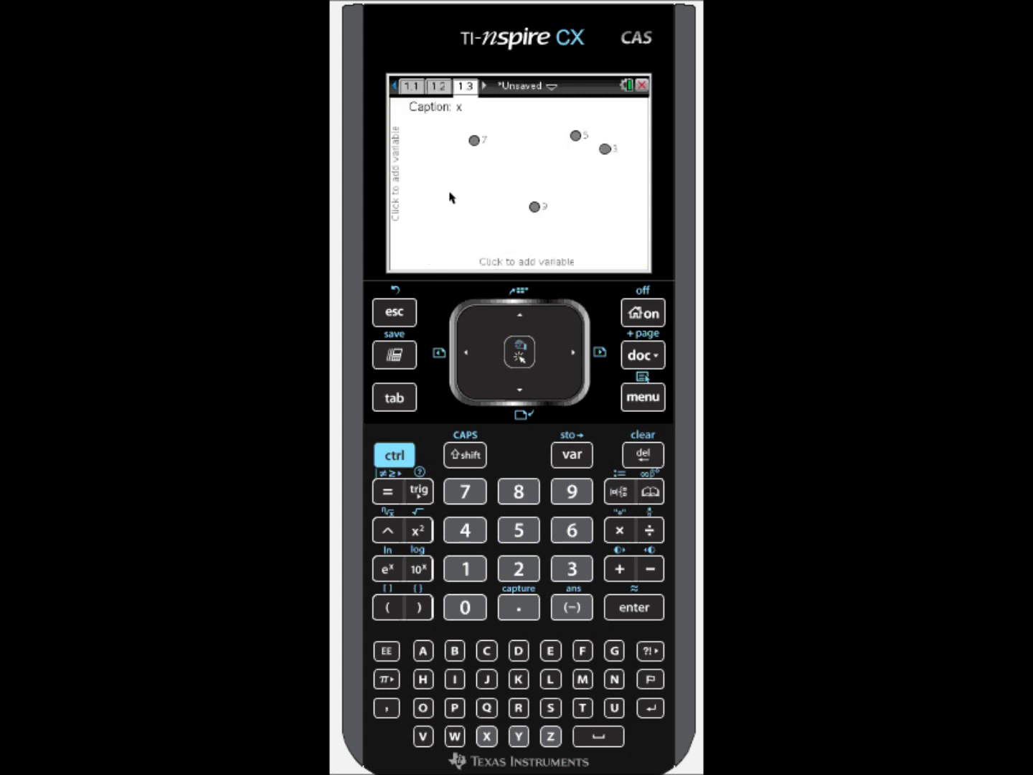
Assign y to the vertical axis and x to the horizontal axis.
{"action": "left_click", "coordinate": [399, 176]}
{"action": "left_click", "coordinate": [434, 143]}
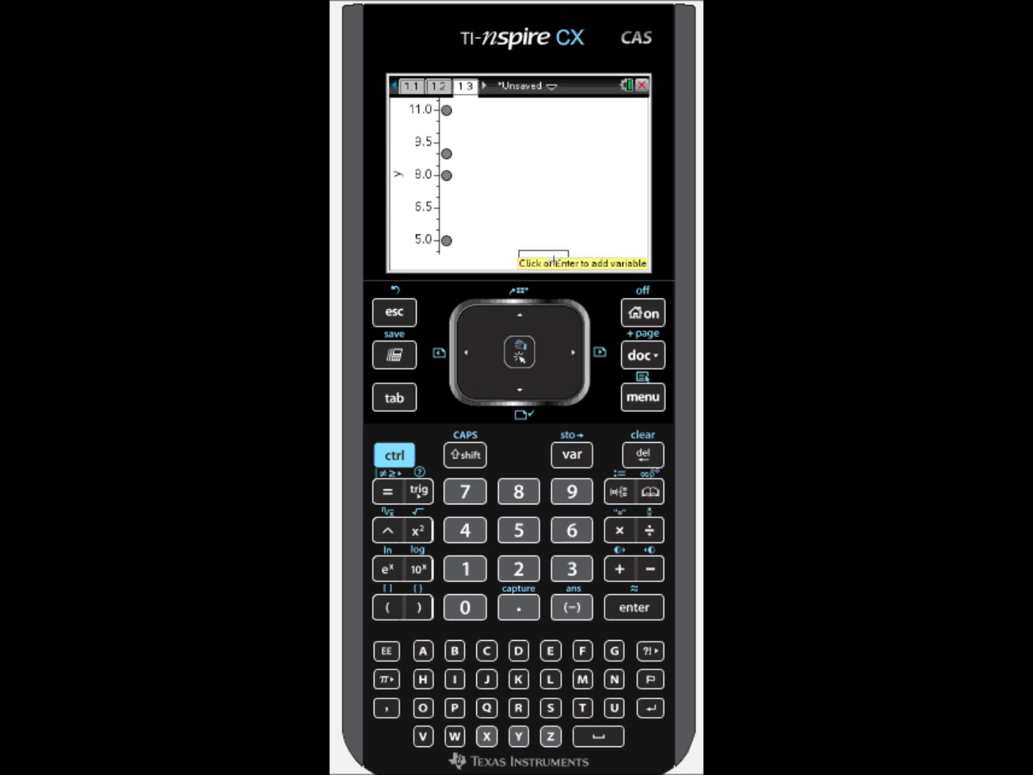
{"action": "left_click", "coordinate": [548, 263]}
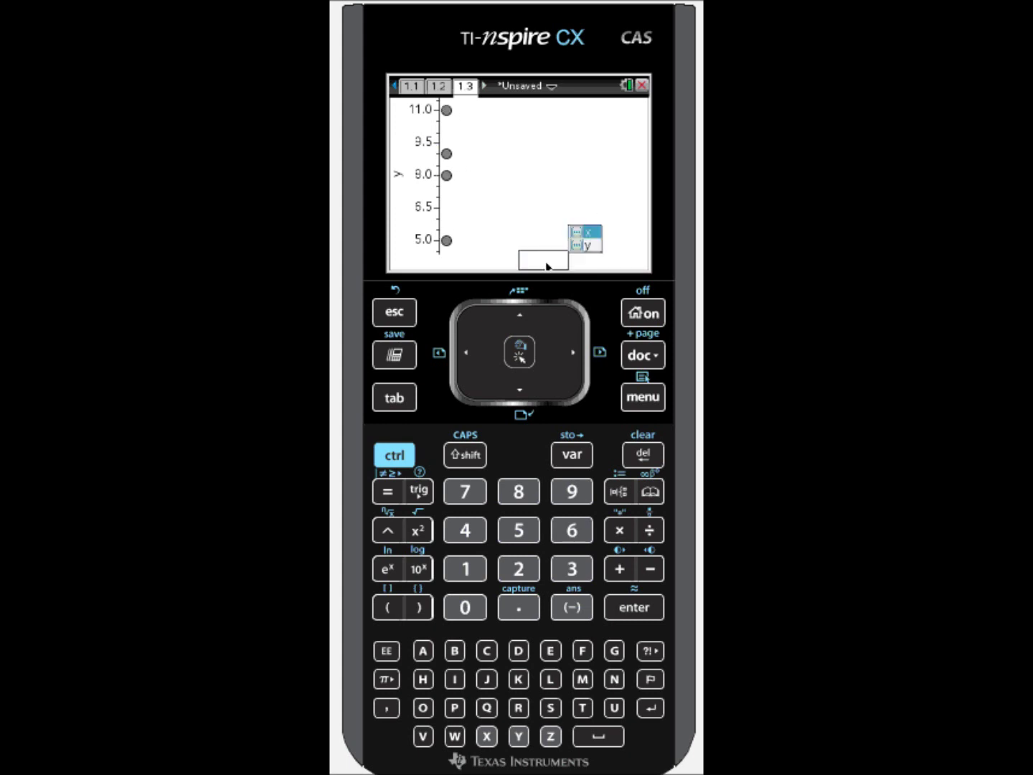
{"action": "left_click", "coordinate": [596, 235]}
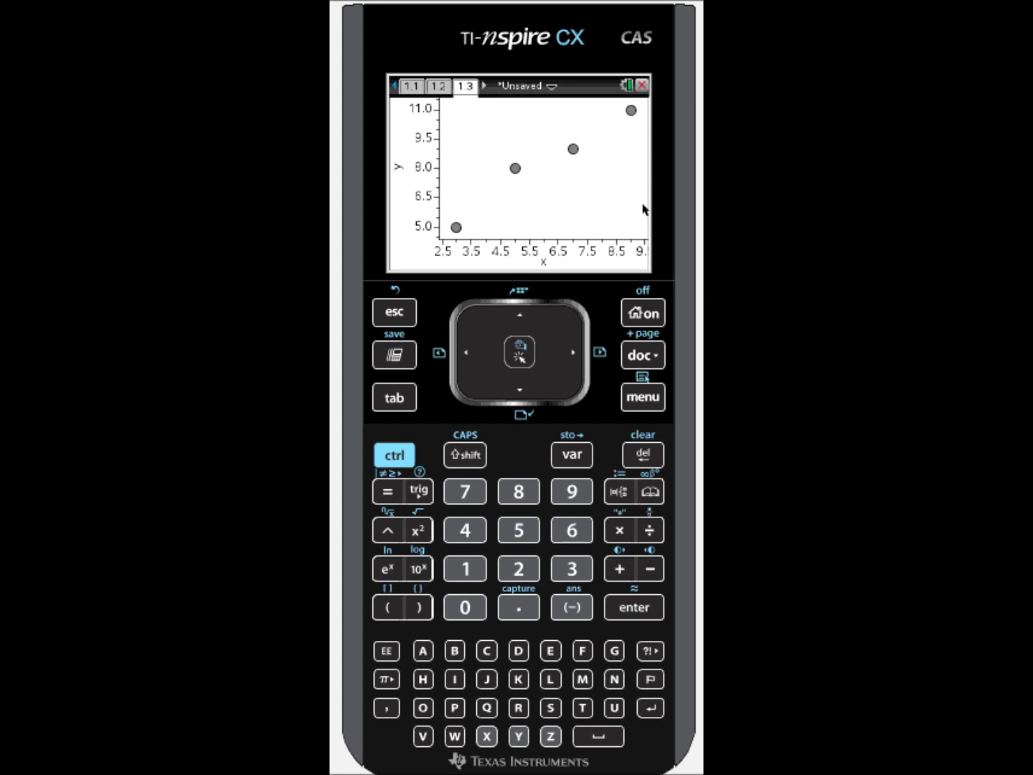
Show the Linear (mx+b) regression line, y = 0.95·x + 2.55, on the plot.
{"action": "left_click", "coordinate": [636, 397]}
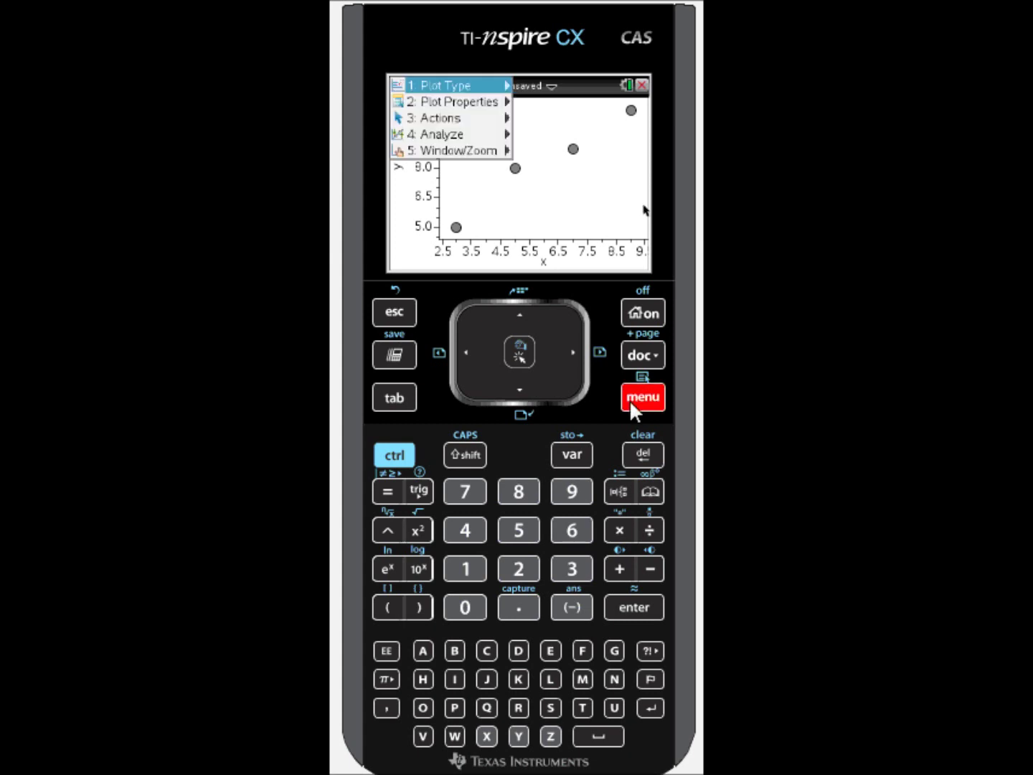
{"action": "mouse_move", "coordinate": [462, 134]}
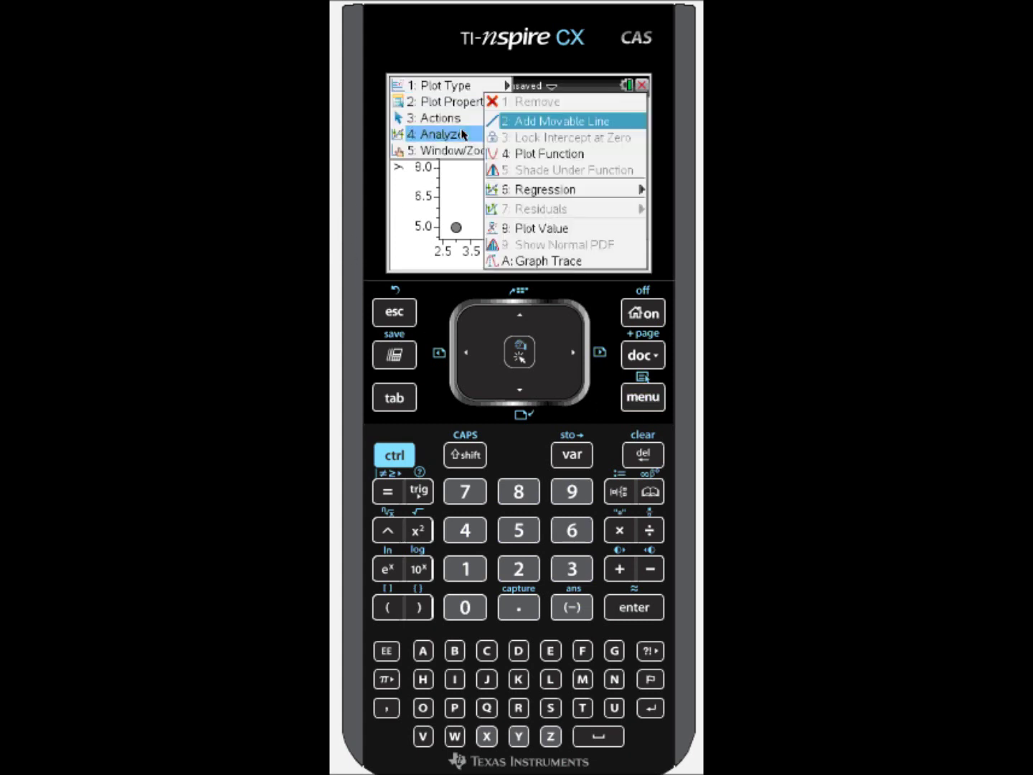
{"action": "mouse_move", "coordinate": [563, 196]}
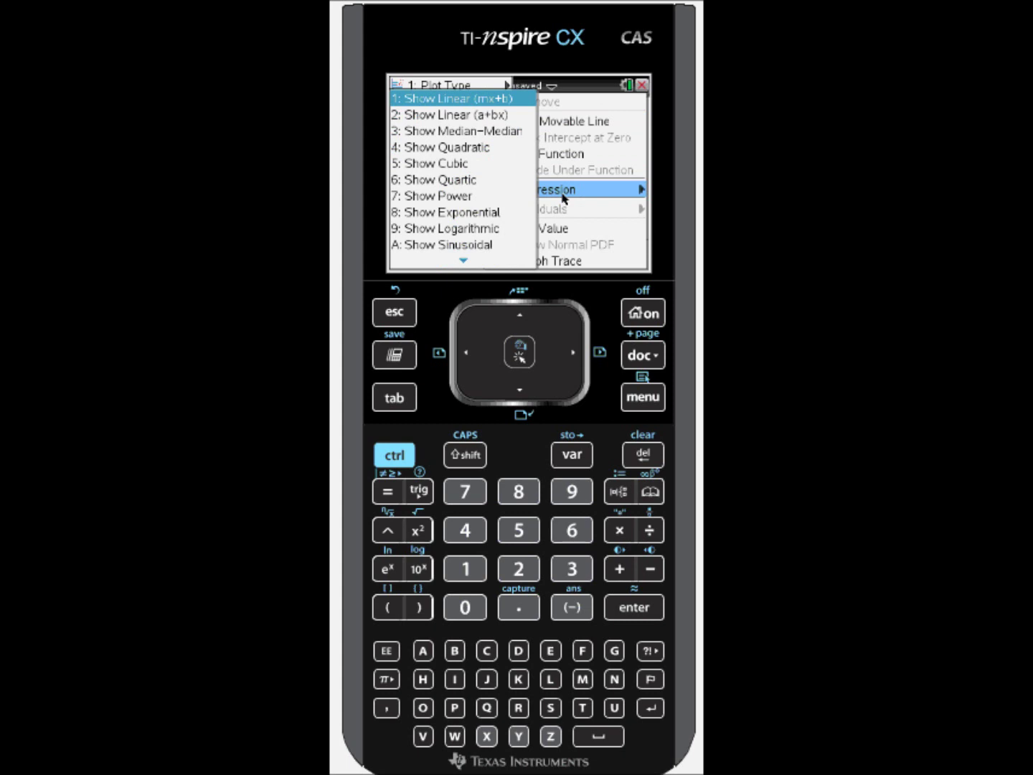
{"action": "left_click", "coordinate": [470, 101]}
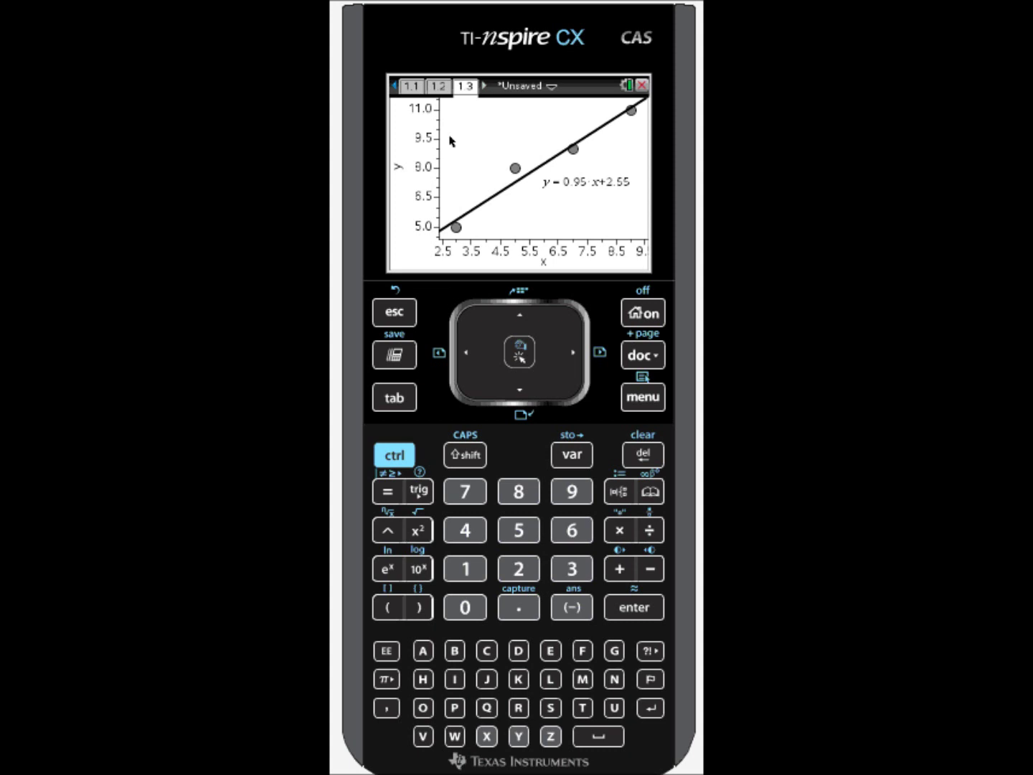
Add a Calculator page and open Statistics > Stat Calculations > Linear Regression (mx+b).
{"action": "key", "text": "ctrl+i"}
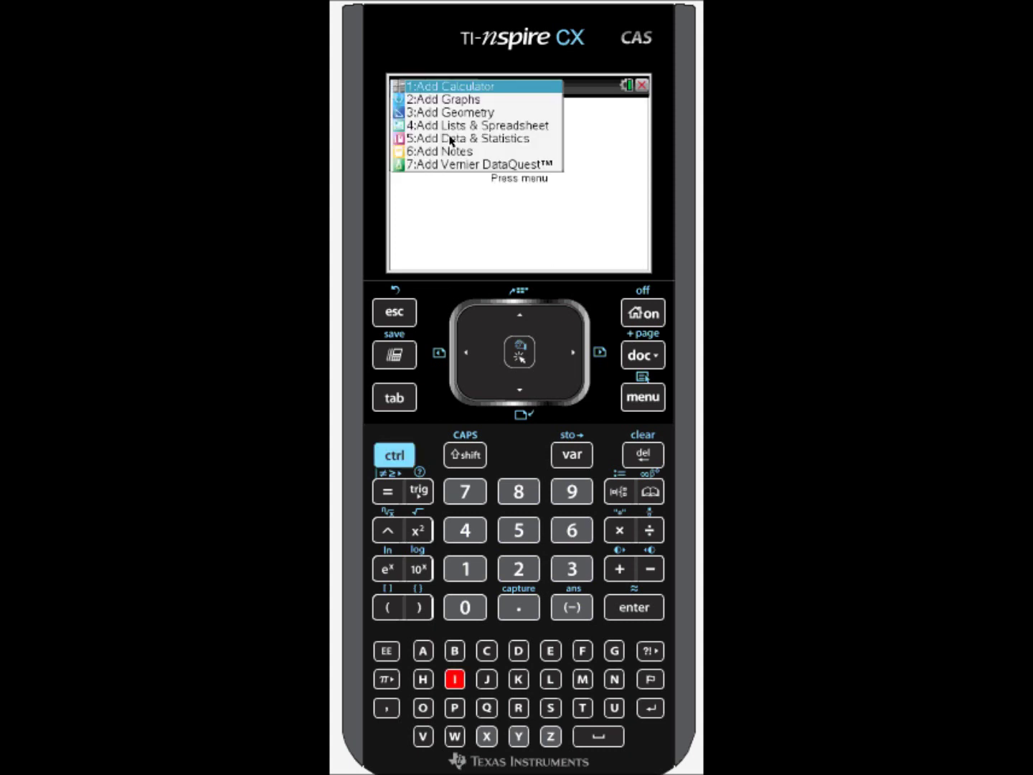
{"action": "key", "text": "Return"}
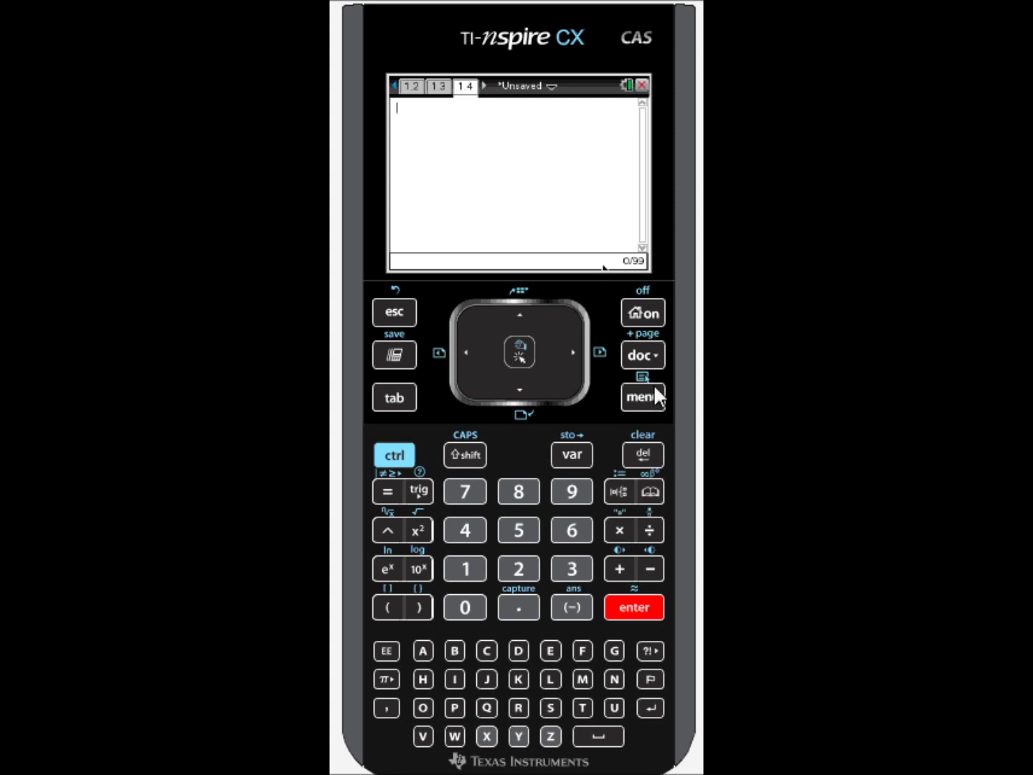
{"action": "left_click", "coordinate": [654, 390]}
{"action": "left_click", "coordinate": [459, 167]}
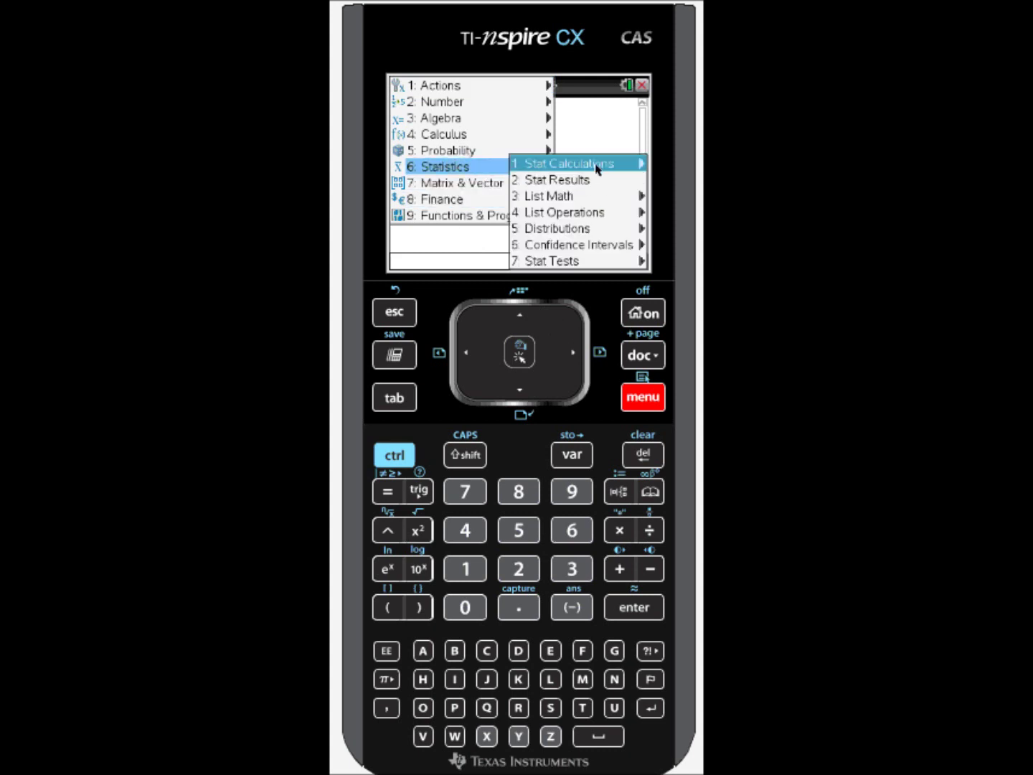
{"action": "left_click", "coordinate": [597, 165]}
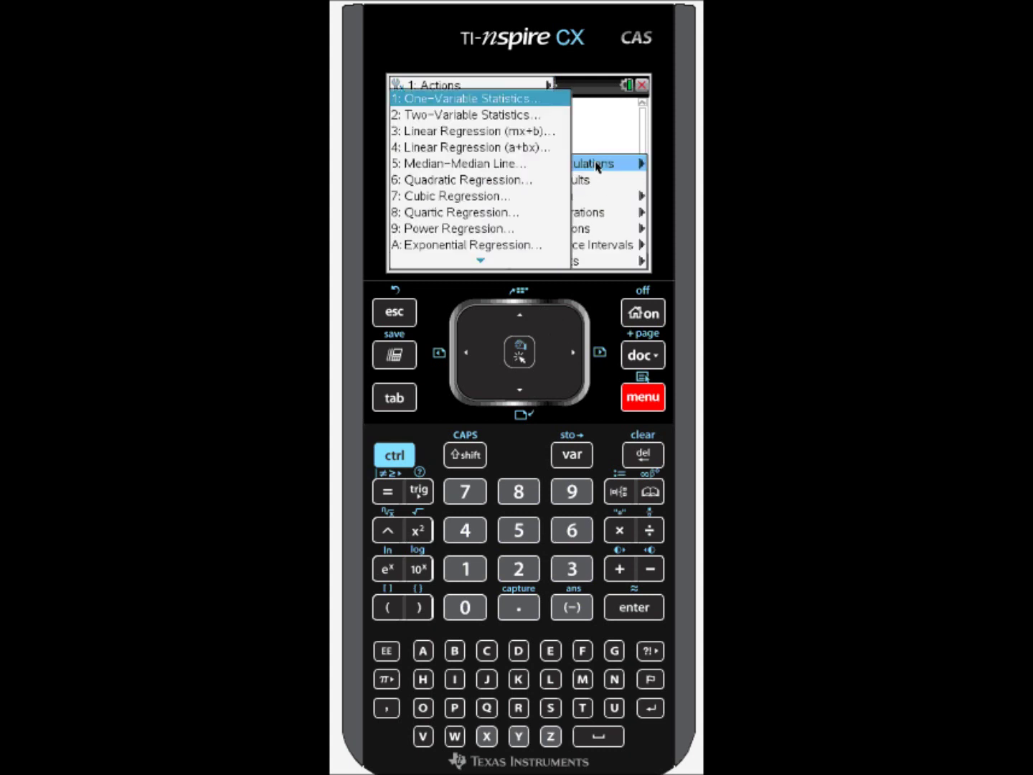
{"action": "left_click", "coordinate": [495, 132]}
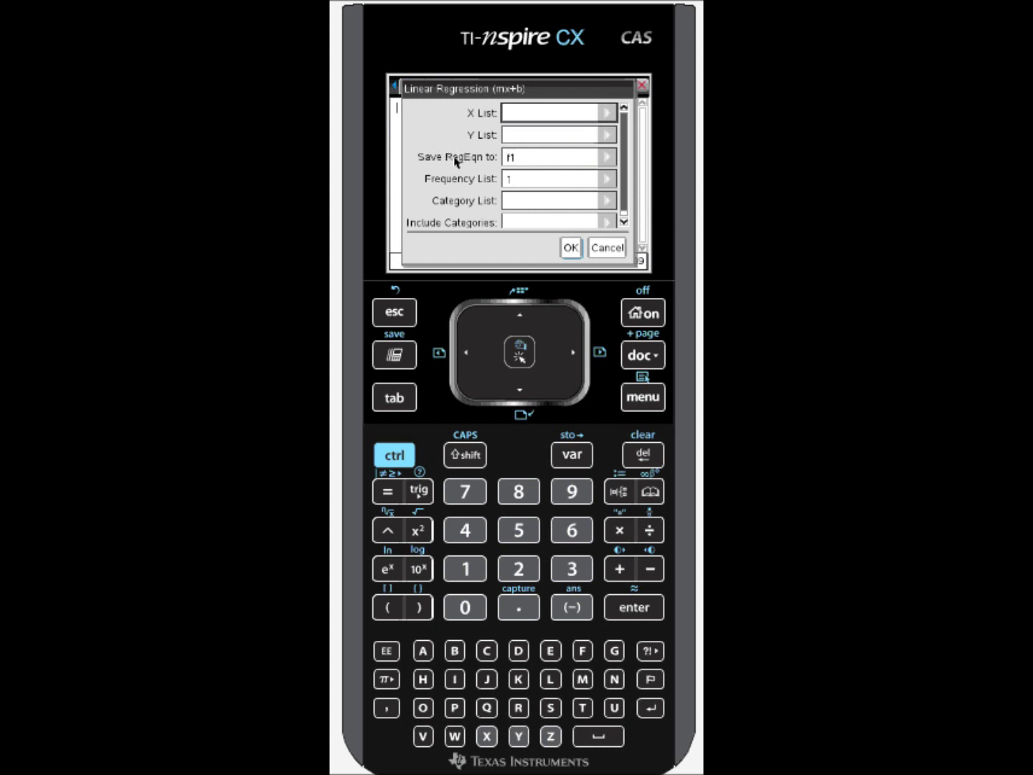
Use x as X List and y as Y List, giving m = 0.95, b = 2.55.
{"action": "type", "text": "x"}
{"action": "key", "text": "Tab"}
{"action": "type", "text": "y"}
{"action": "key", "text": "Tab"}
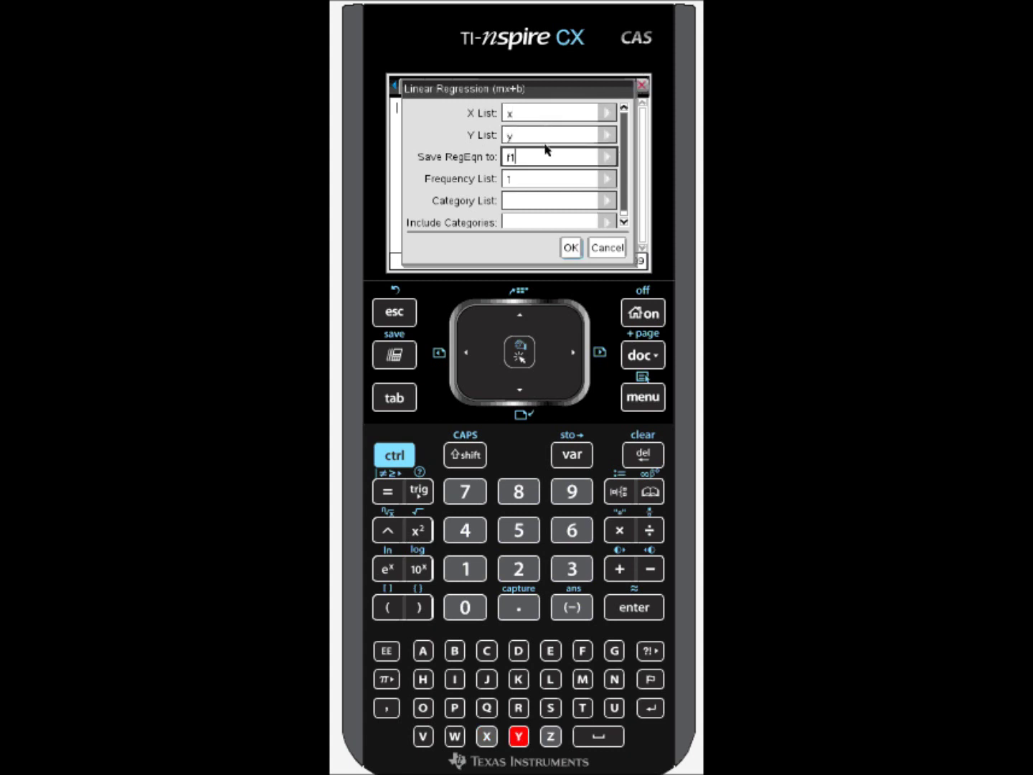
{"action": "key", "text": "Tab"}
{"action": "key", "text": "Tab"}
{"action": "key", "text": "Tab"}
{"action": "key", "text": "Tab"}
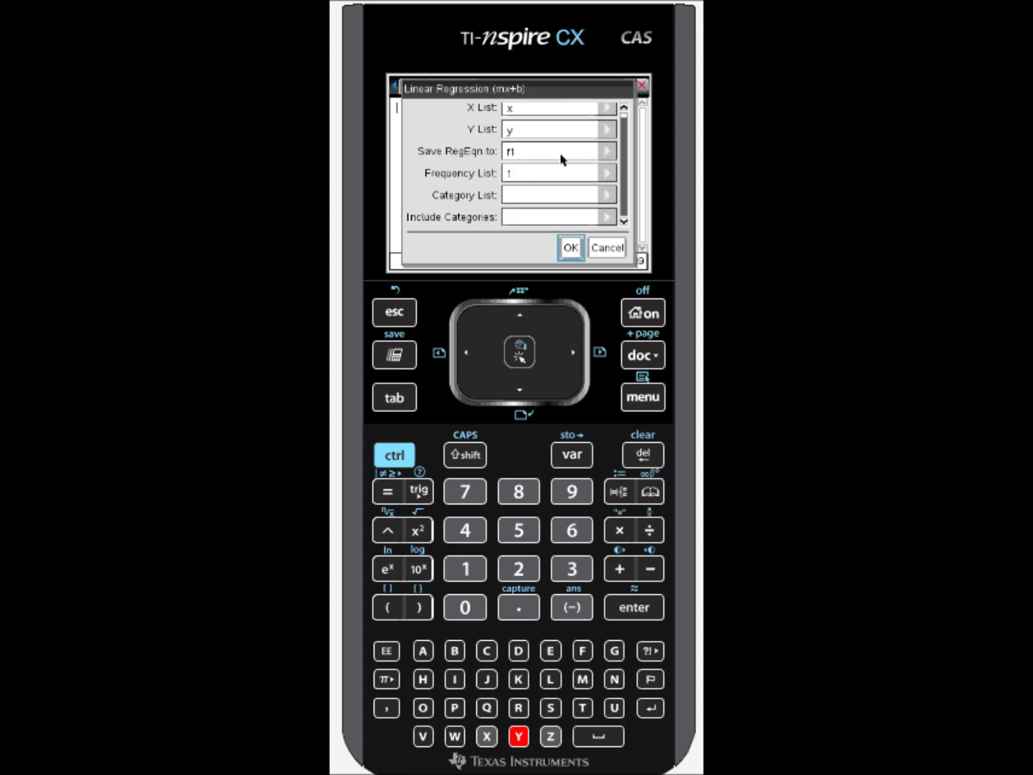
{"action": "left_click", "coordinate": [578, 255]}
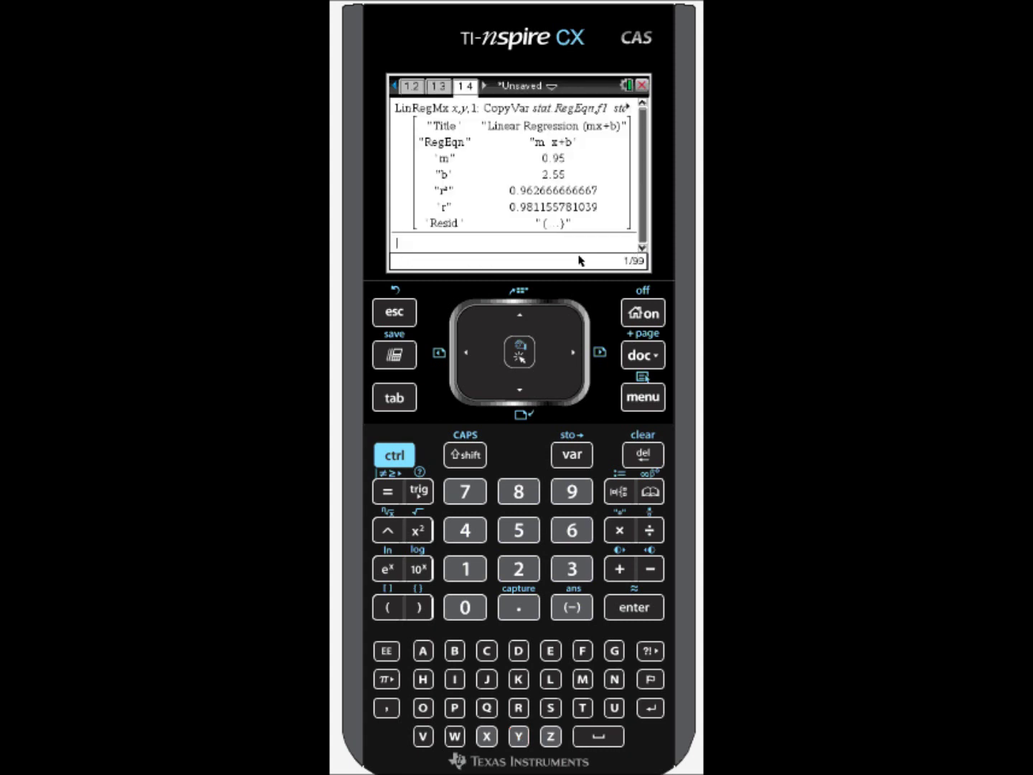